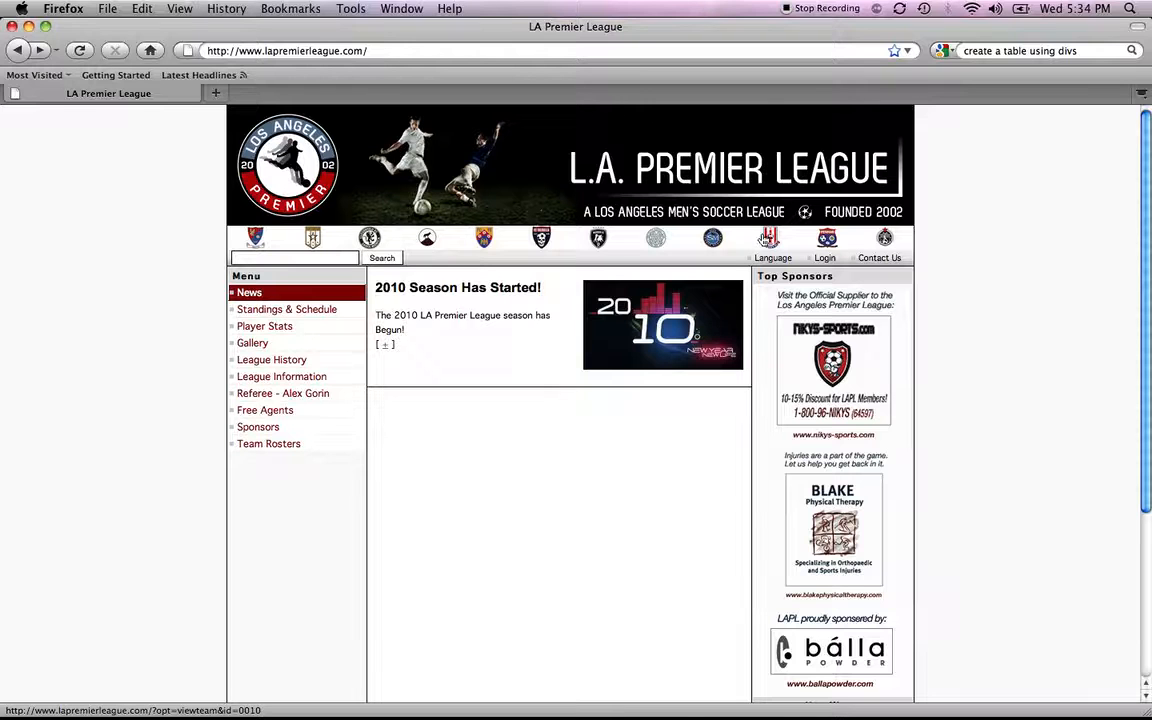
# Log in to the league site with the account e-mail and password.
pyautogui.click(824, 260)
pyautogui.click(635, 318)
pyautogui.write('tr')
pyautogui.press('Down')
pyautogui.press('Tab')
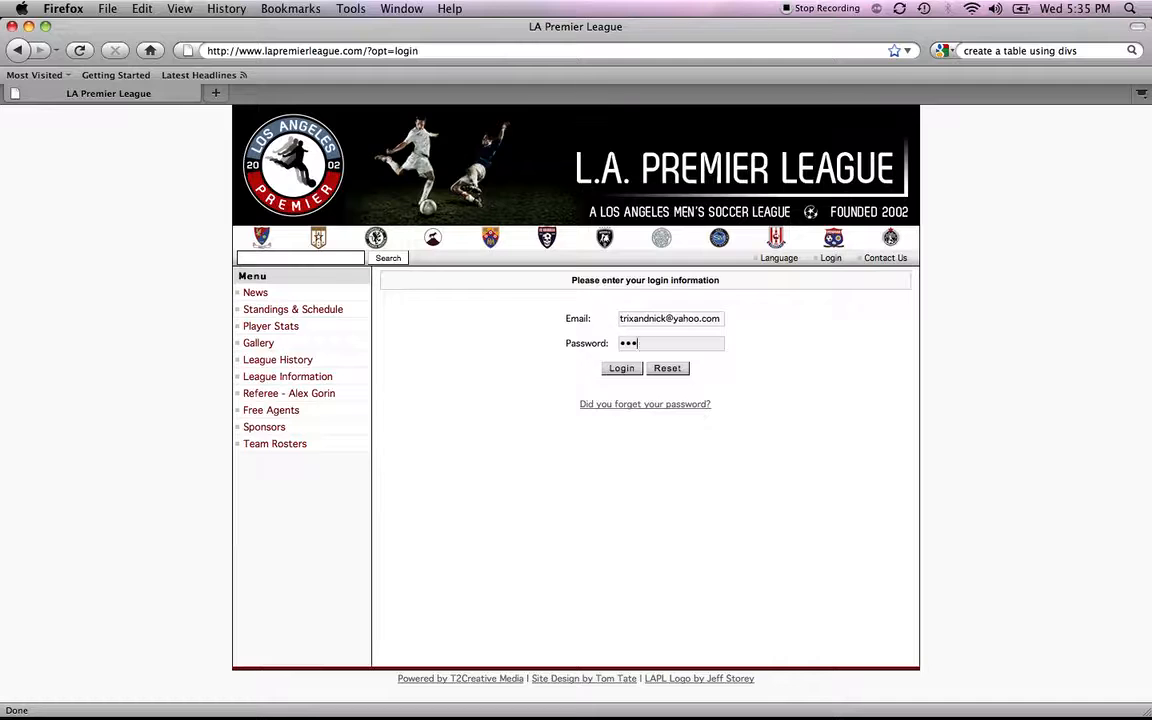
pyautogui.press('Return')
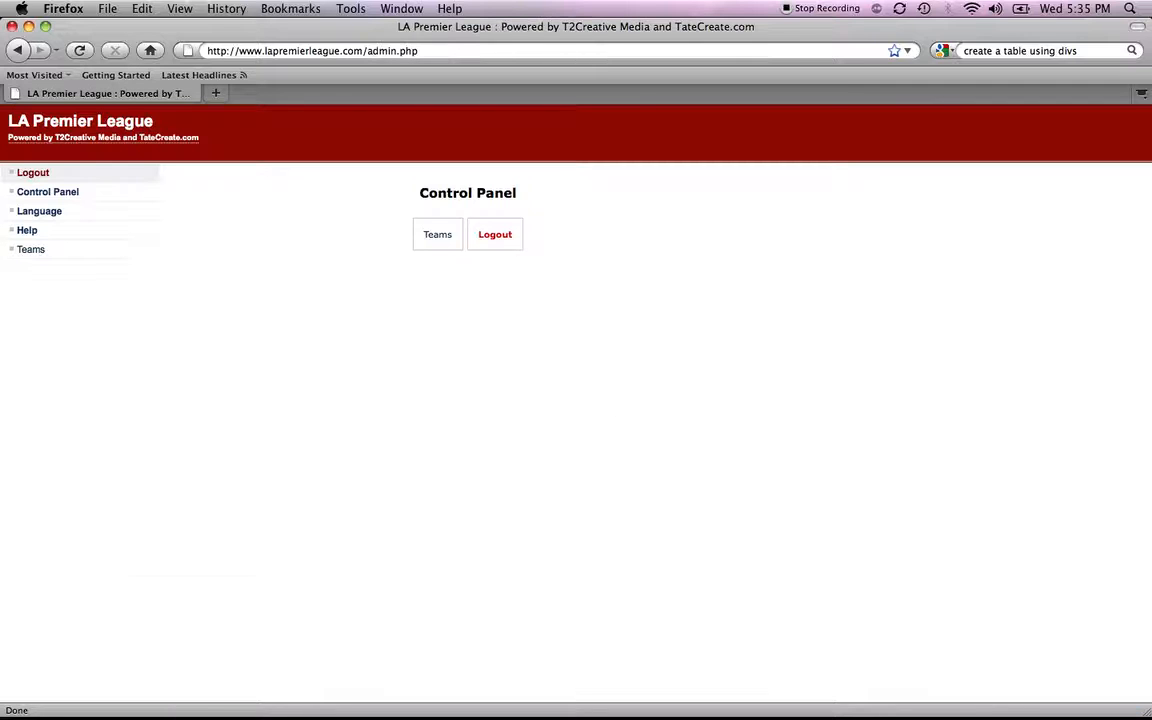
# Open the Teams management page and list the teams of the Premier division.
pyautogui.click(438, 236)
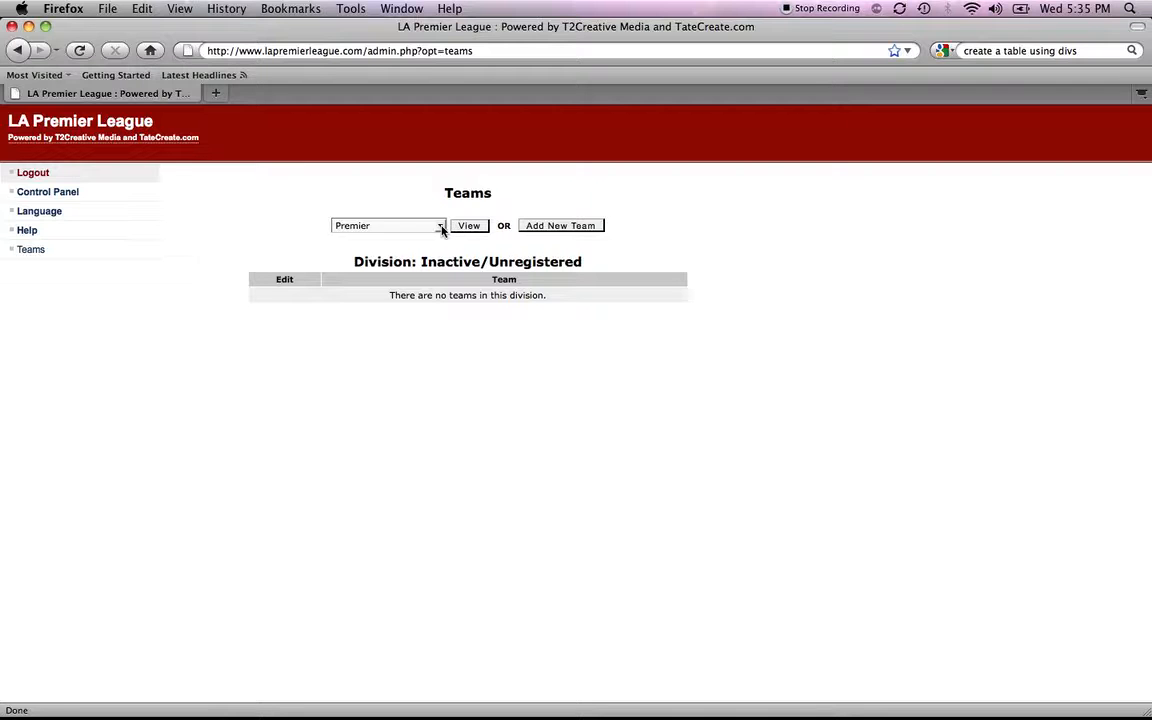
pyautogui.click(441, 228)
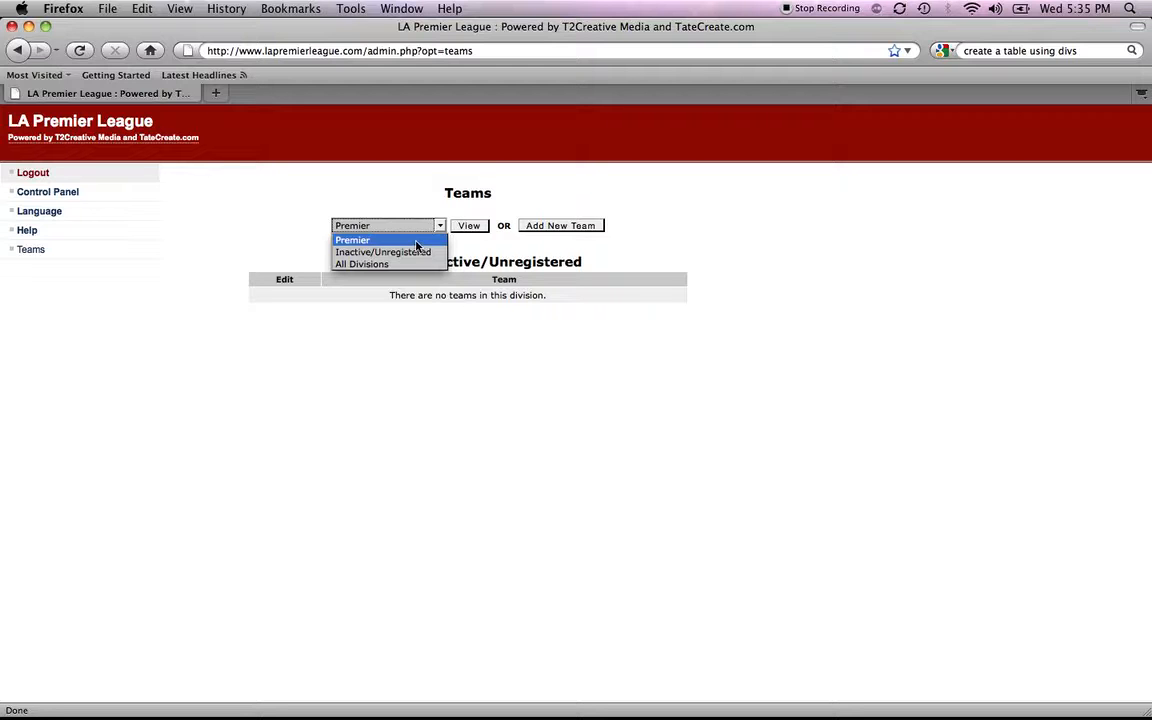
pyautogui.click(417, 242)
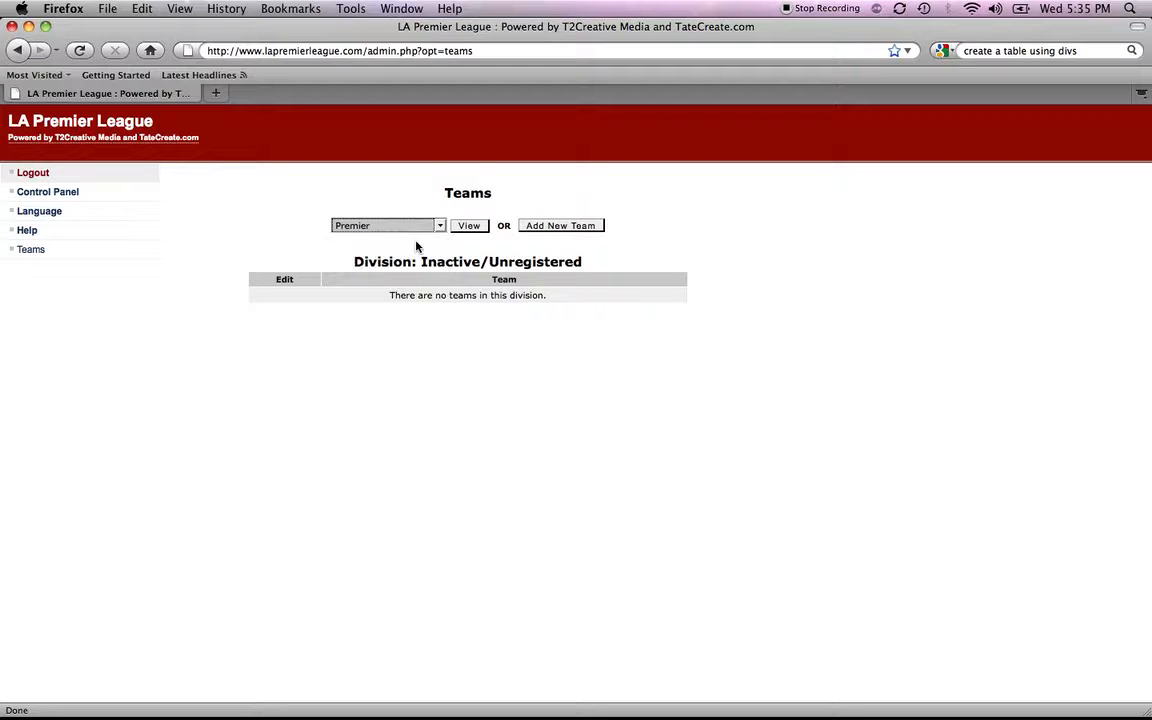
pyautogui.click(469, 226)
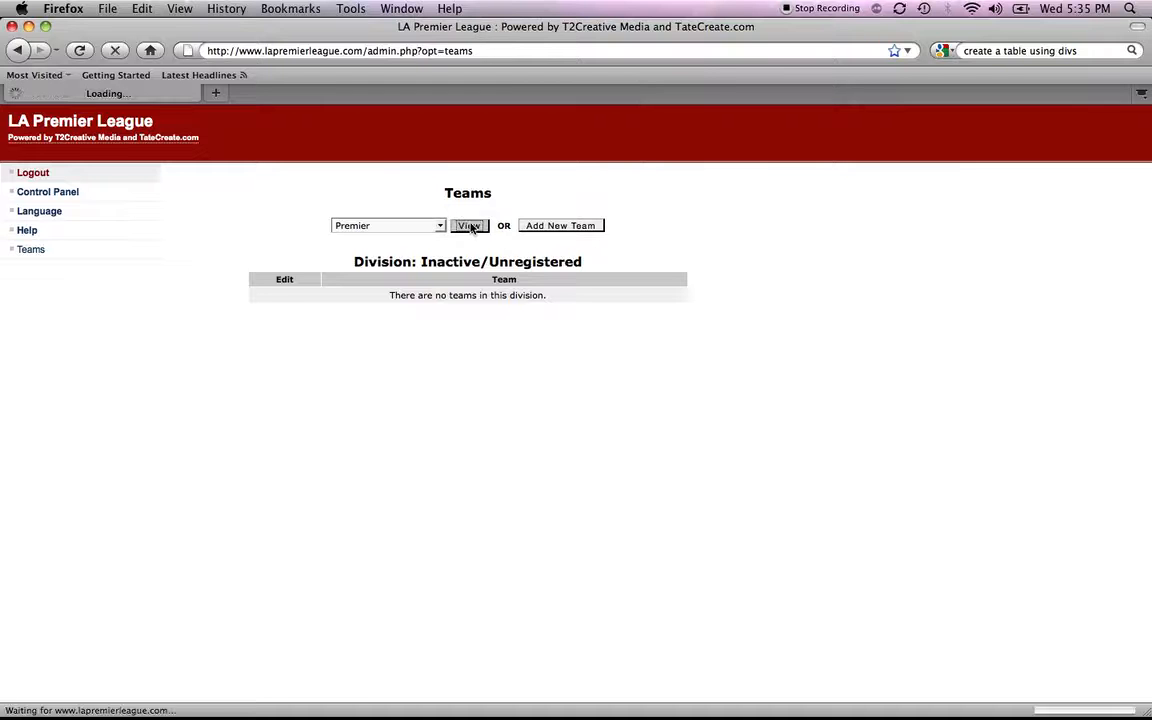
pyautogui.scroll(-5, 344, 330)
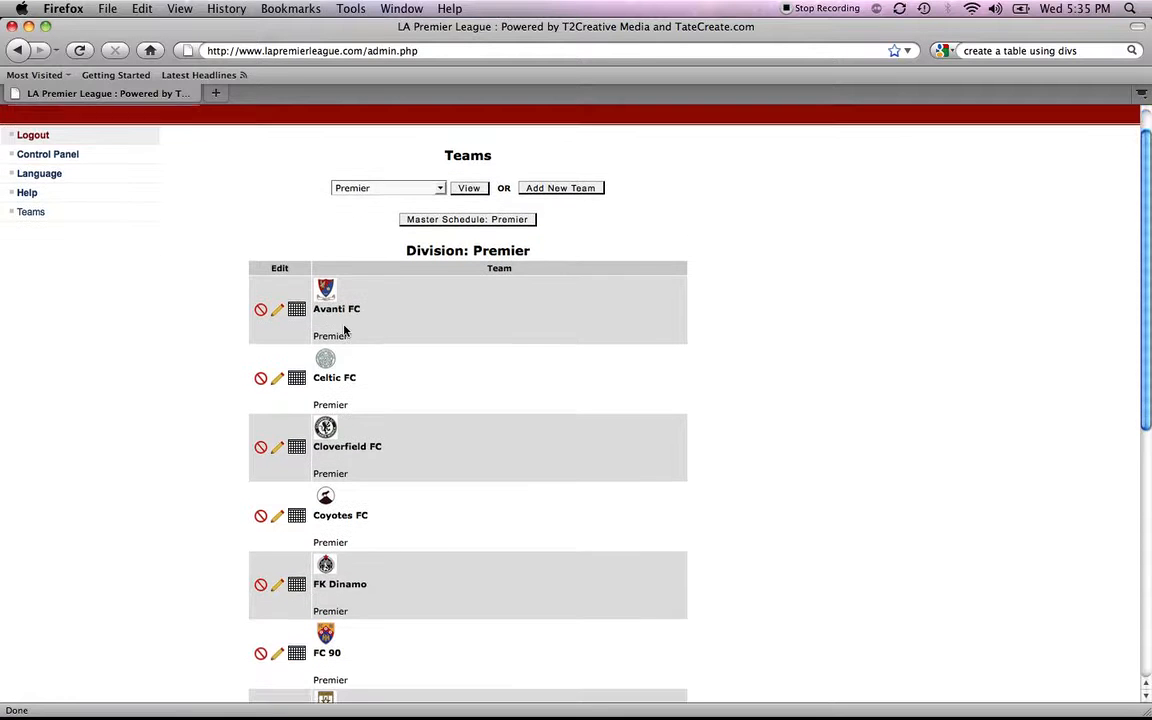
pyautogui.scroll(-4, 344, 330)
pyautogui.scroll(5, 344, 329)
pyautogui.scroll(5, 344, 330)
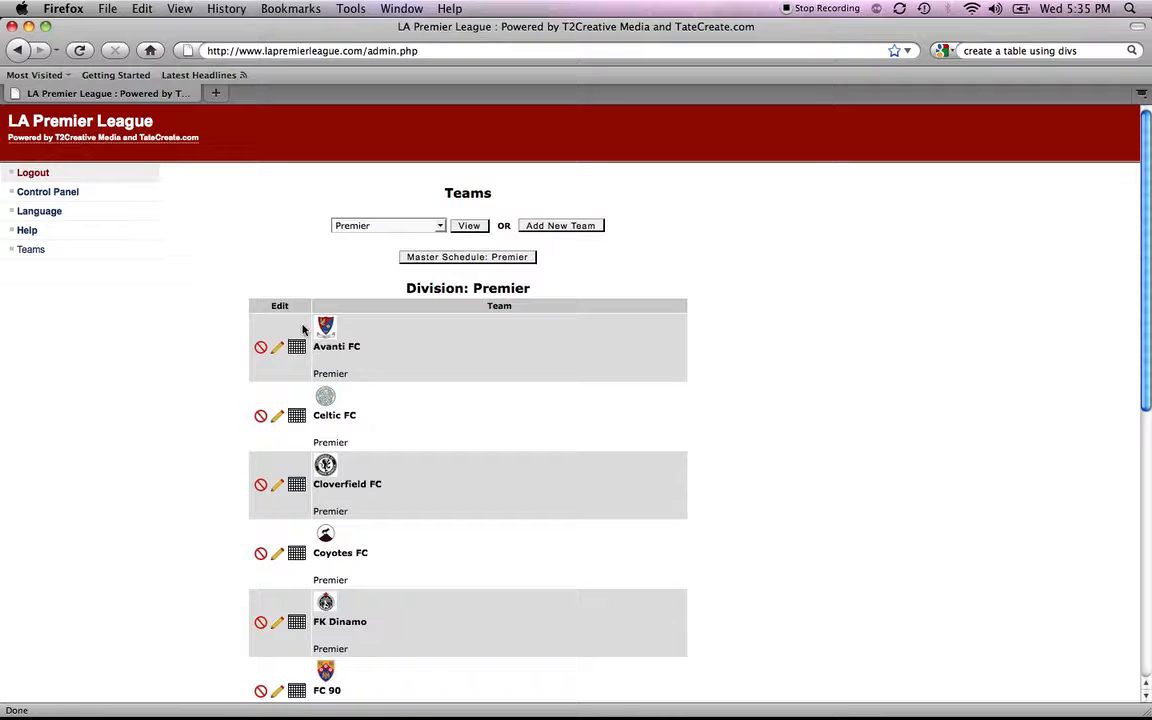
# Start a new game in the Premier master schedule, dated February 19, 2010 at 8:00pm.
pyautogui.click(459, 258)
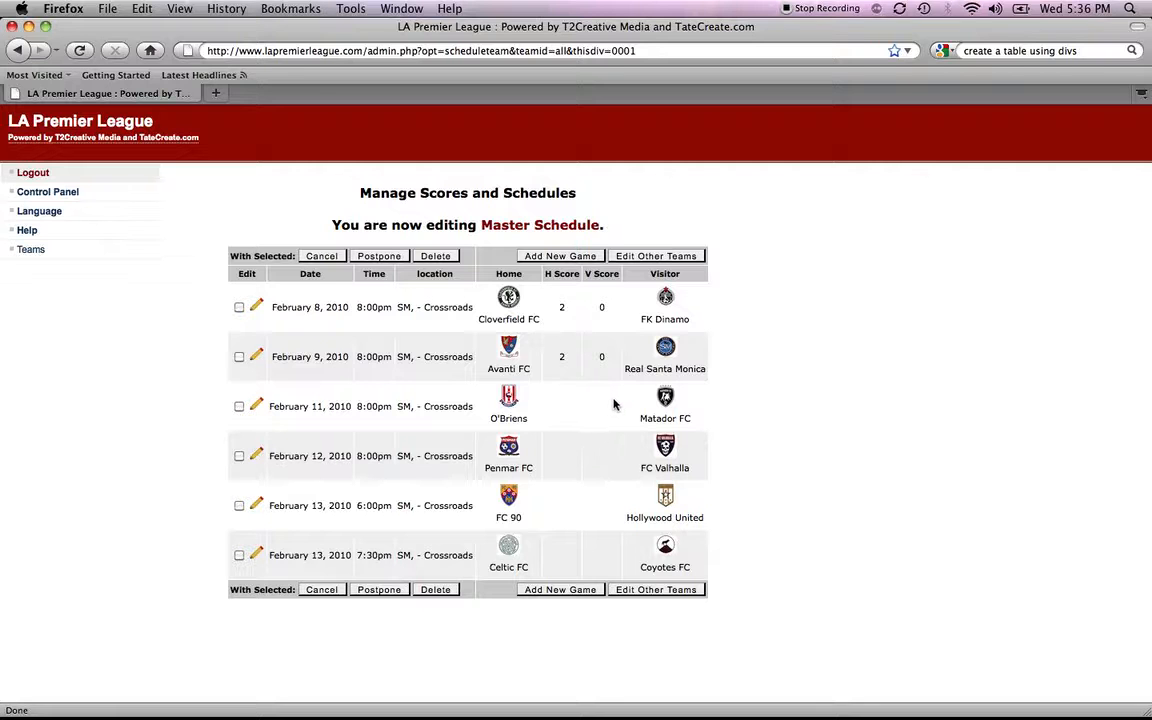
pyautogui.click(561, 256)
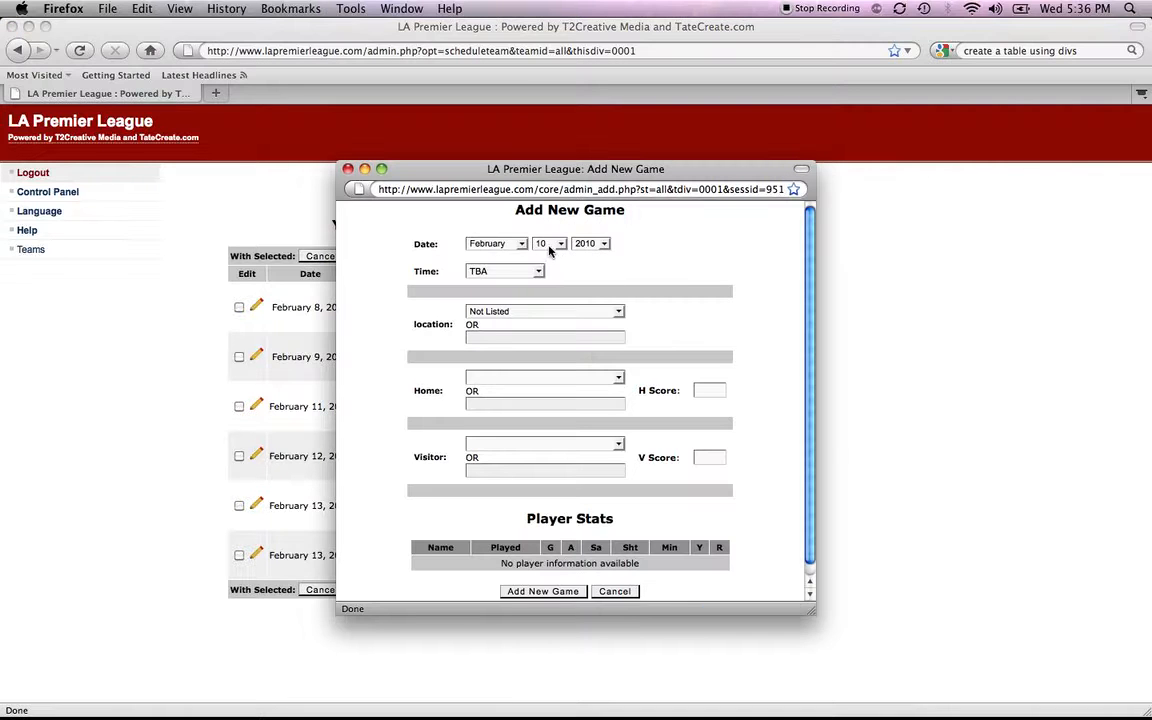
pyautogui.click(548, 244)
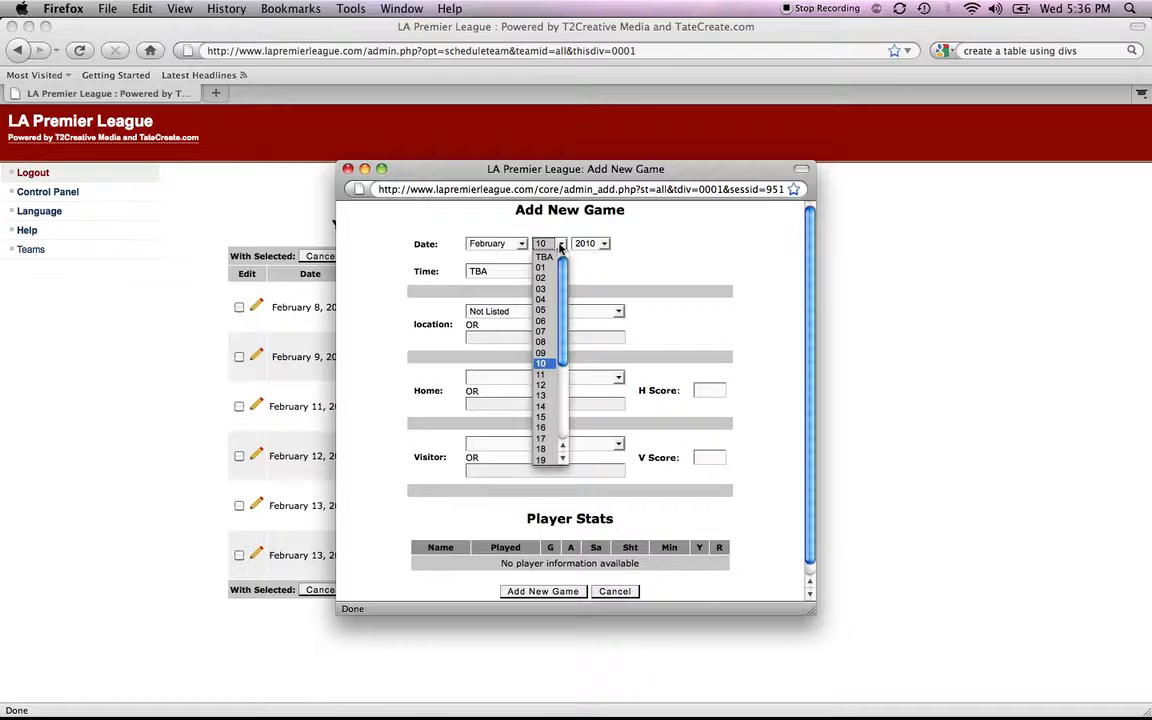
pyautogui.click(550, 459)
pyautogui.click(539, 272)
pyautogui.scroll(-10, 510, 410)
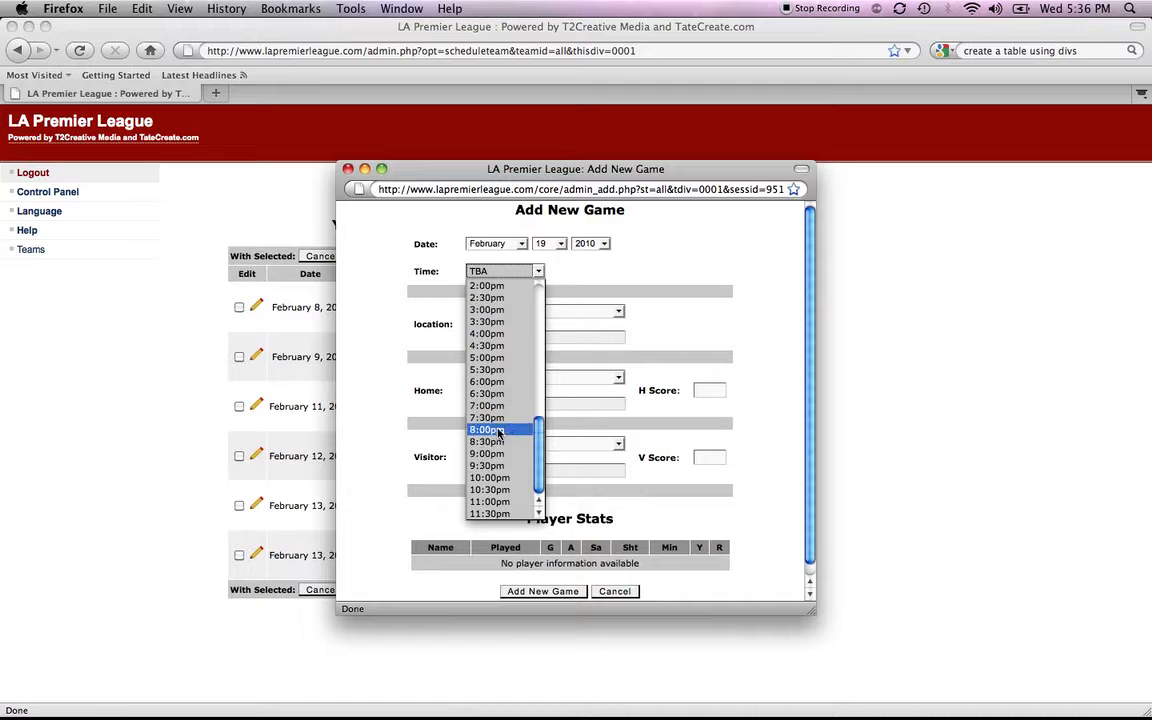
pyautogui.click(487, 429)
# Set the location to SM - Airport Field, Coyotes FC as home and Real Santa Monica as visitor, and add the game.
pyautogui.click(490, 314)
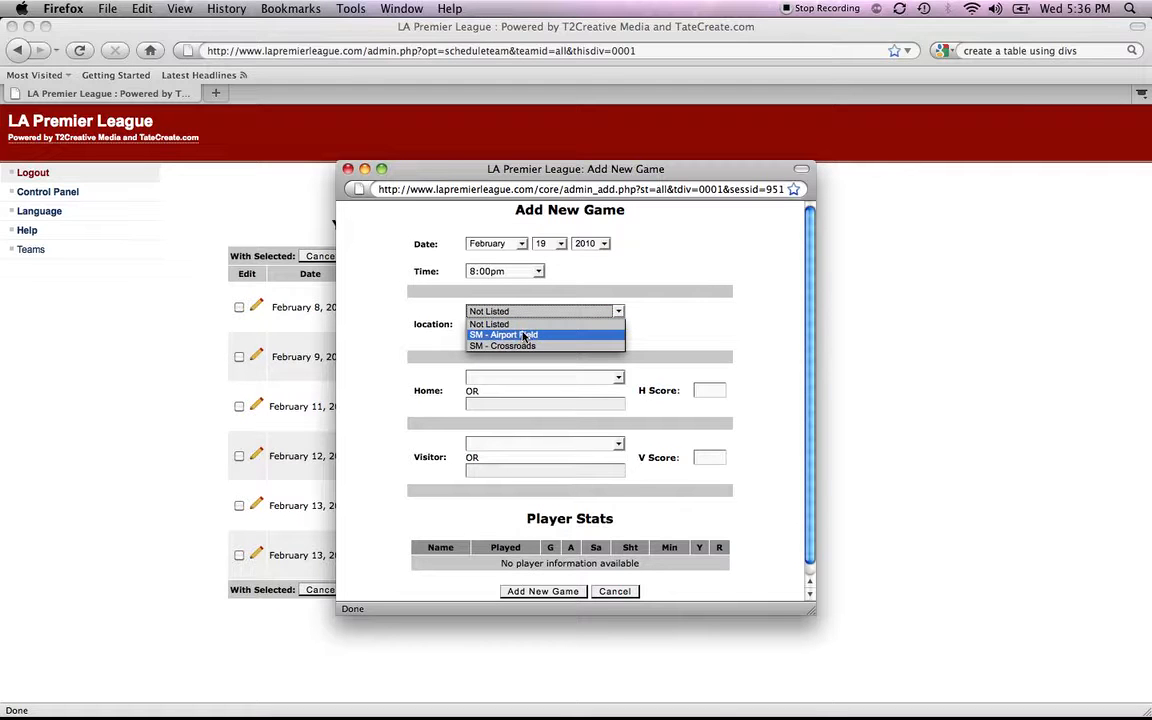
pyautogui.click(526, 336)
pyautogui.click(484, 378)
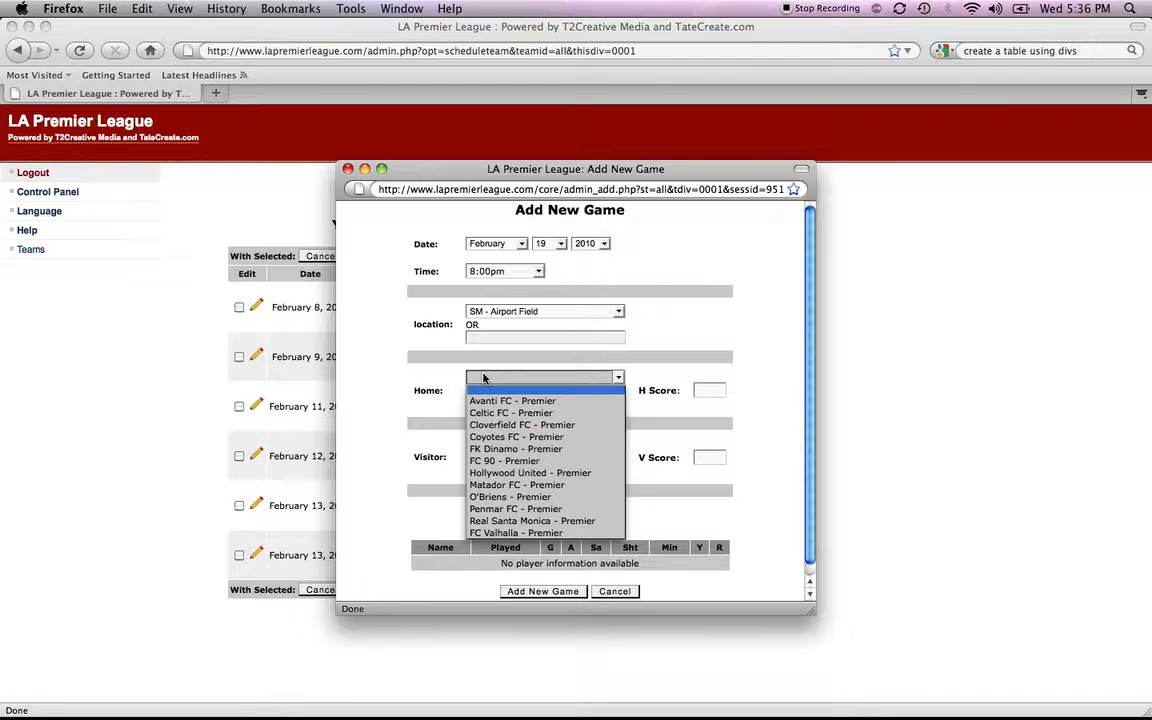
pyautogui.click(488, 437)
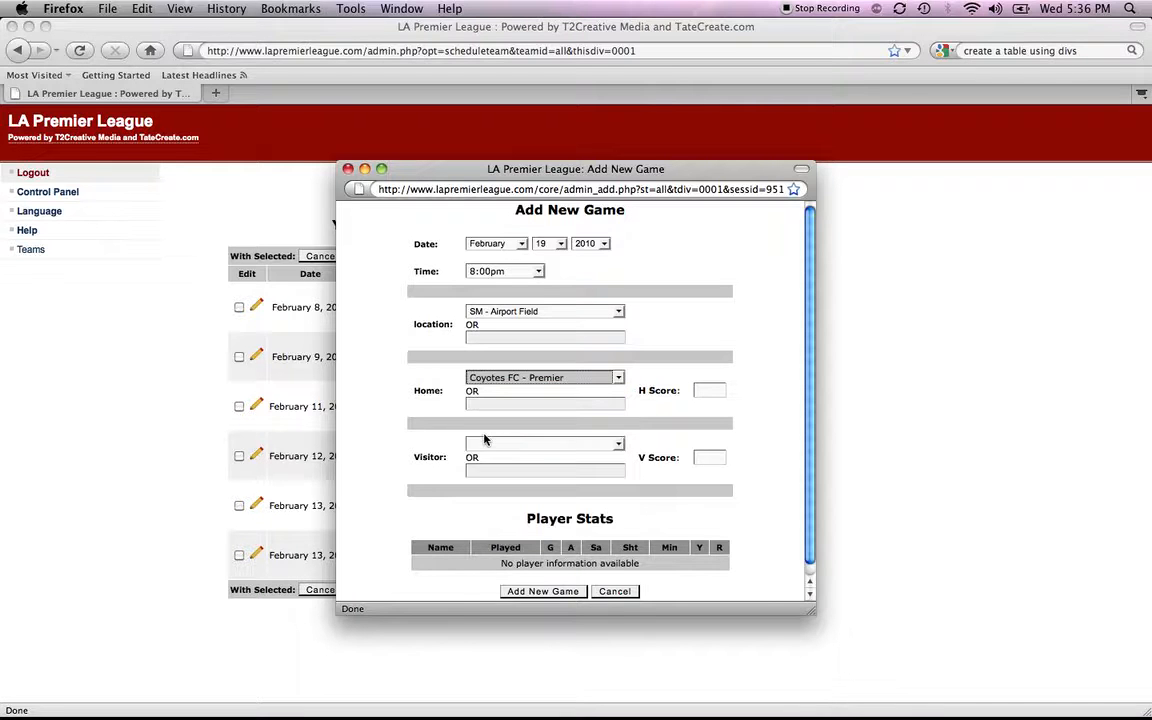
pyautogui.click(488, 445)
pyautogui.click(438, 520)
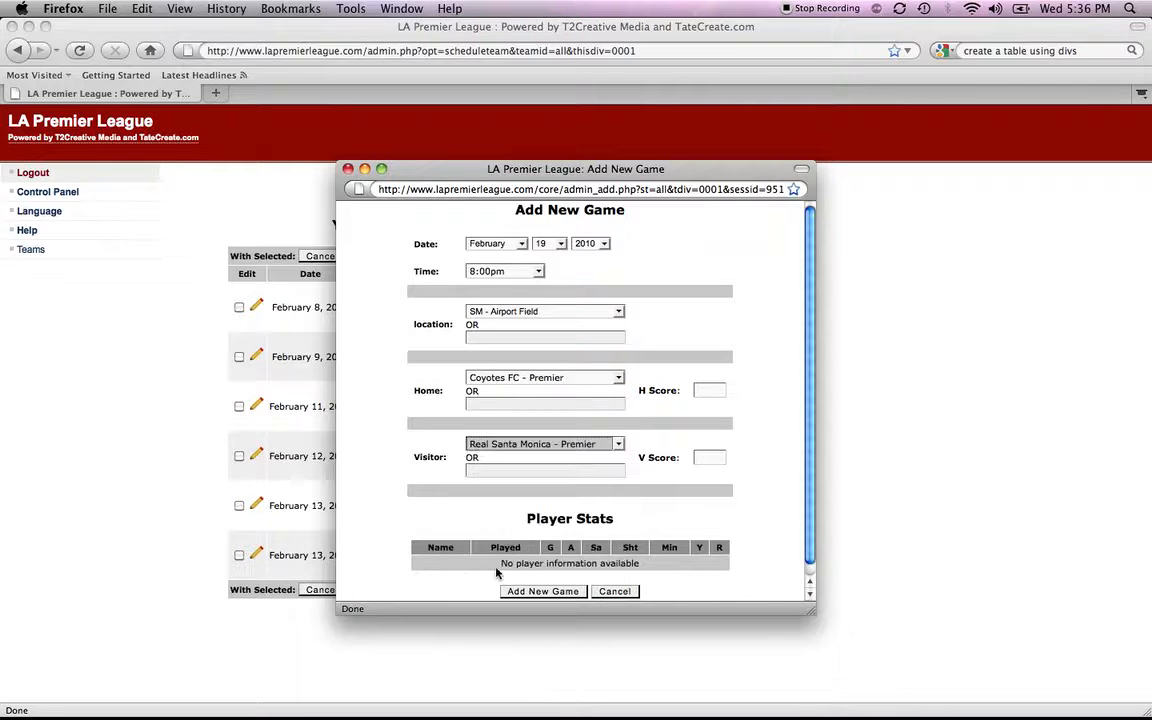
pyautogui.scroll(-1, 630, 470)
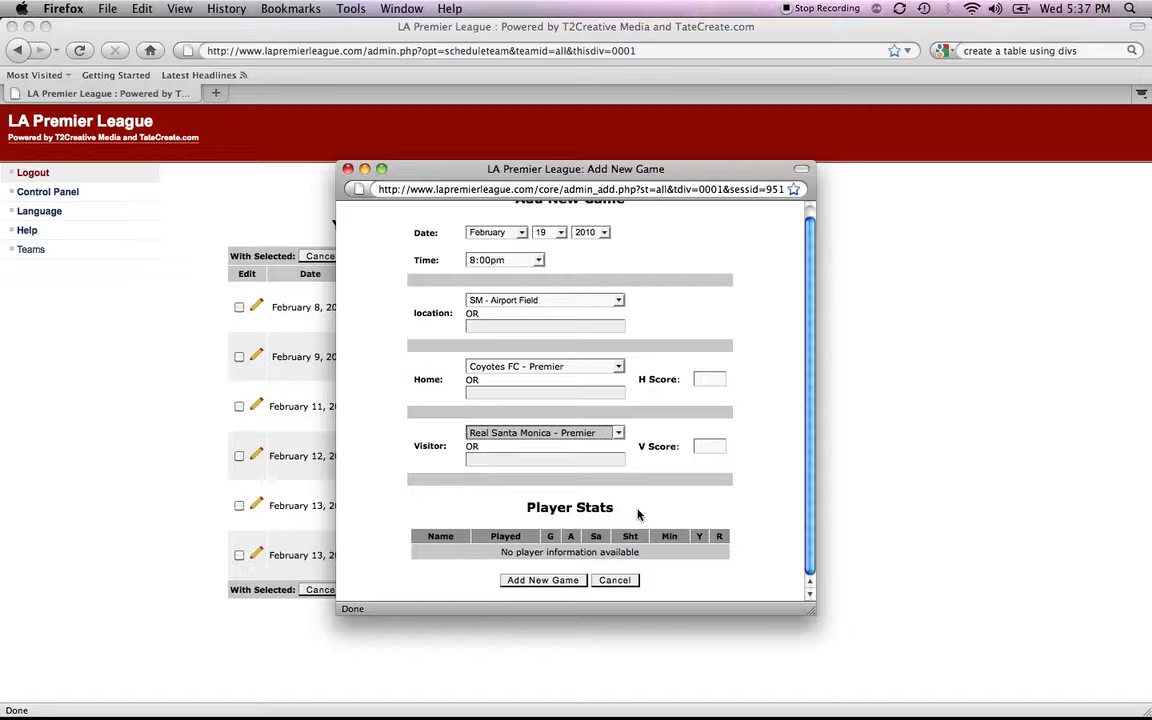
pyautogui.click(542, 580)
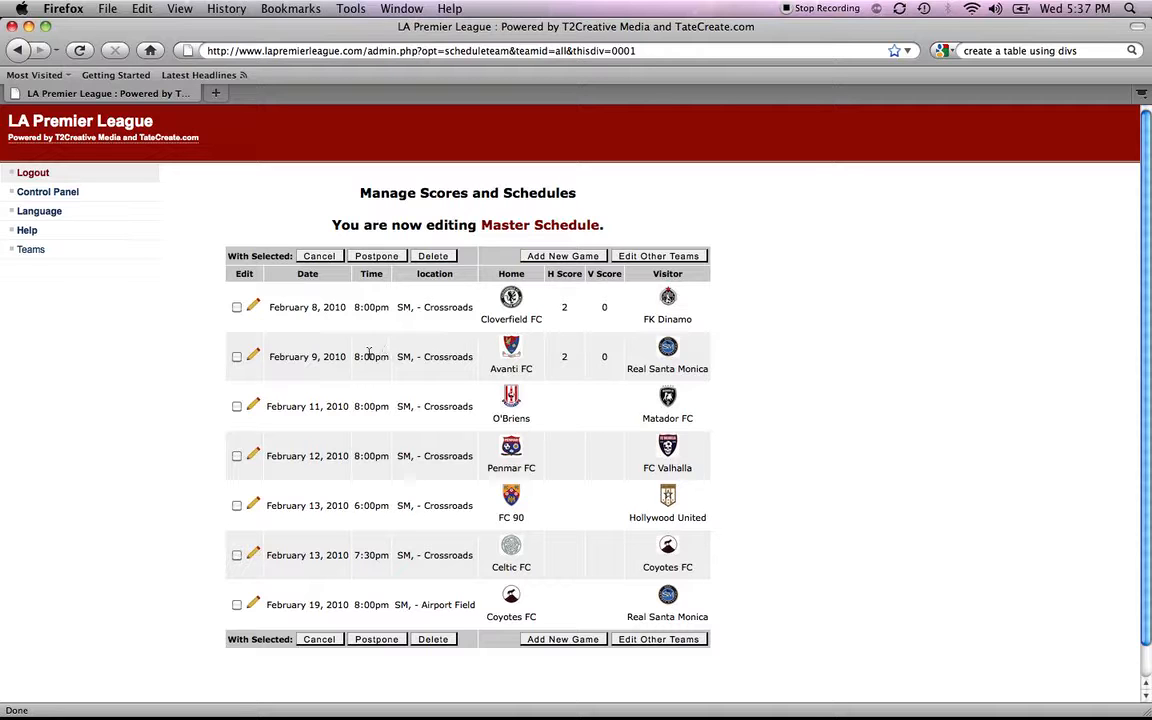
# Change the February 9 Avanti FC game's score to 0 for home and 2 for visitor, and save it.
pyautogui.click(252, 357)
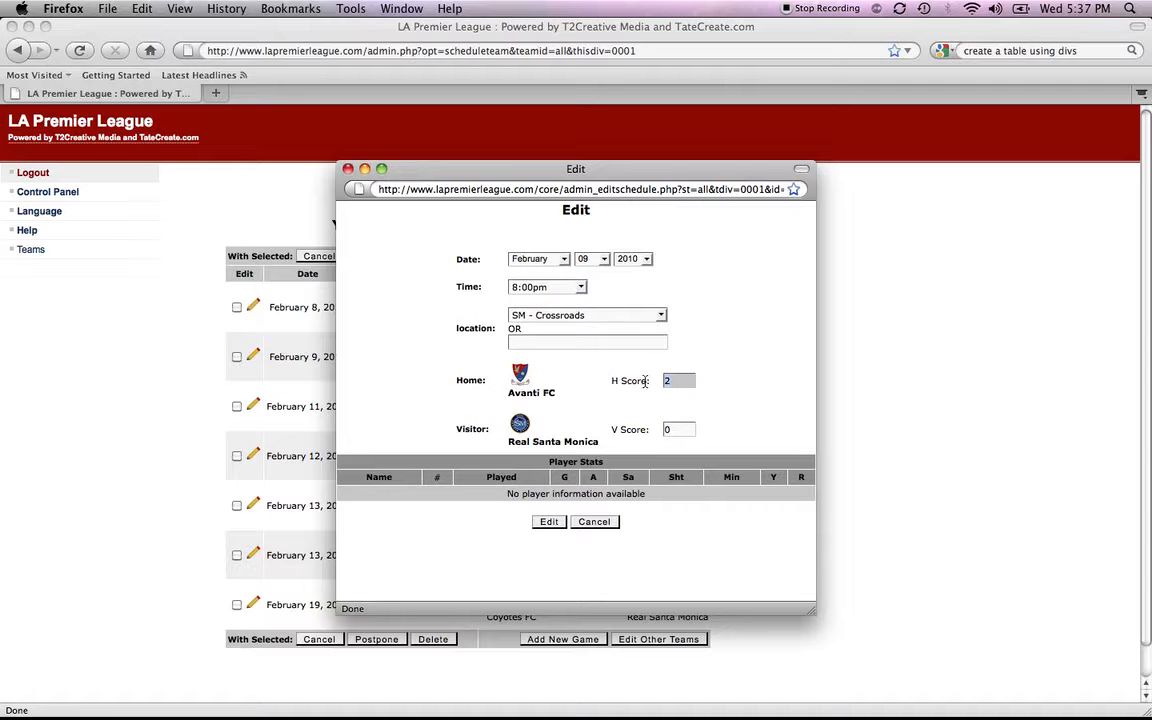
pyautogui.press('BackSpace')
pyautogui.write('0')
pyautogui.press('Tab')
pyautogui.write('2')
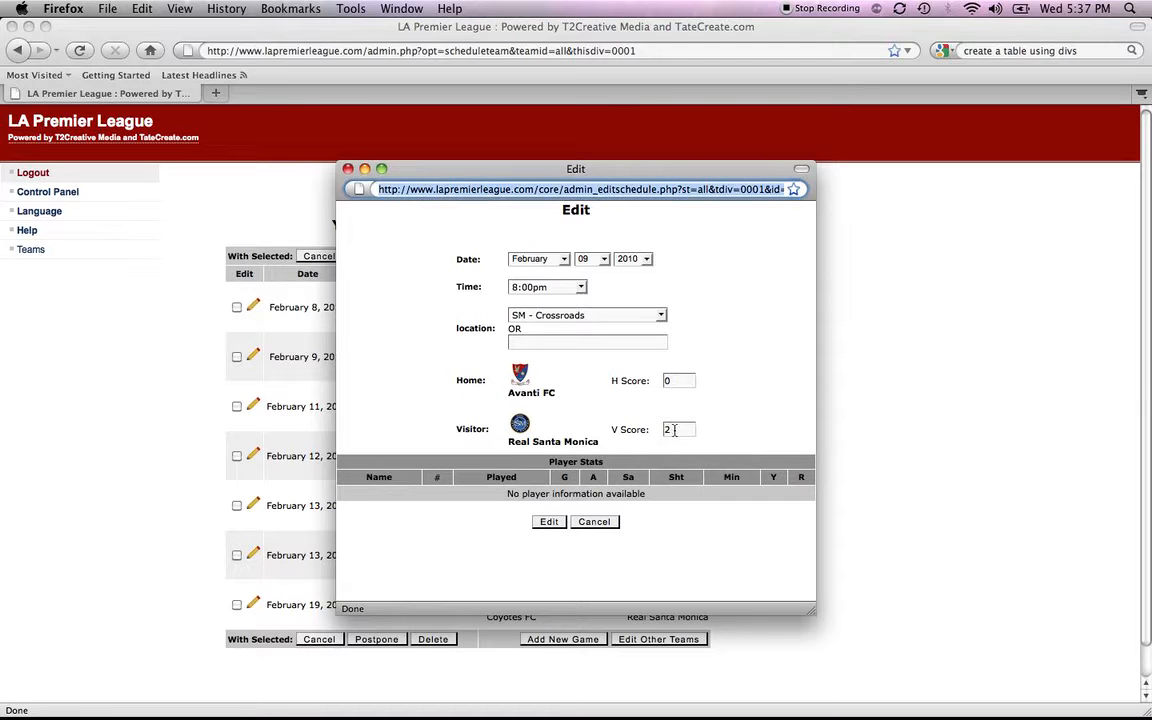
pyautogui.click(548, 522)
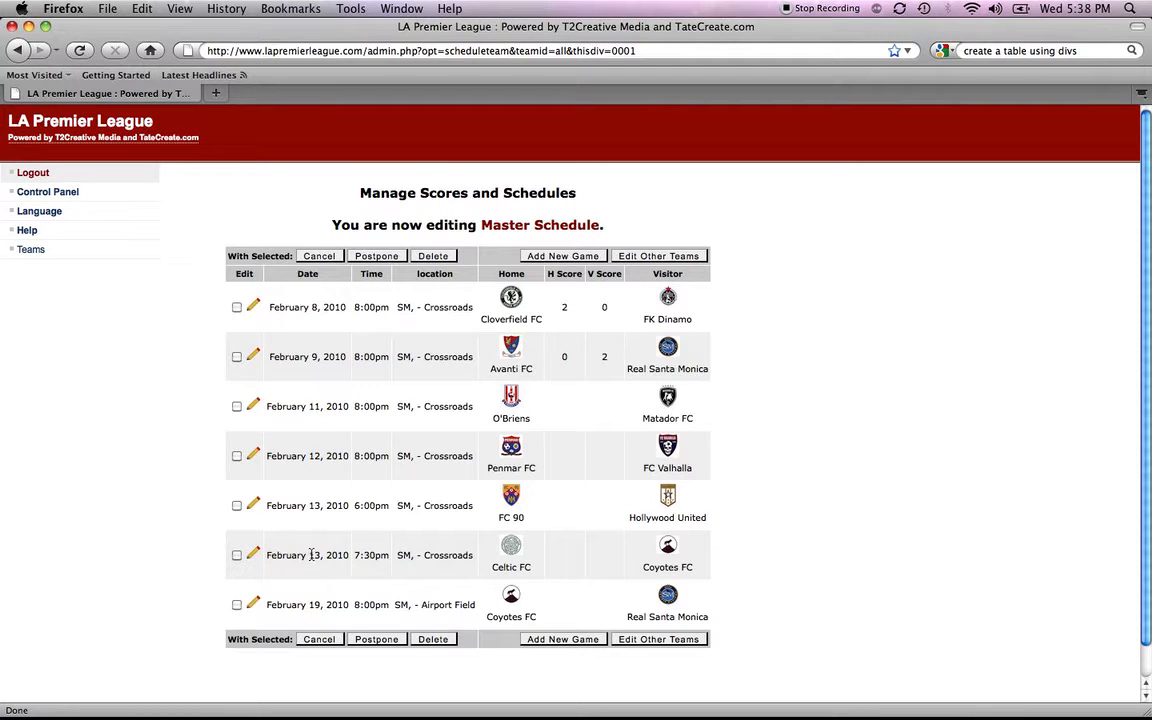
# Delete the February 19 game between Coyotes FC and Real Santa Monica from the master schedule.
pyautogui.click(236, 607)
pyautogui.click(435, 641)
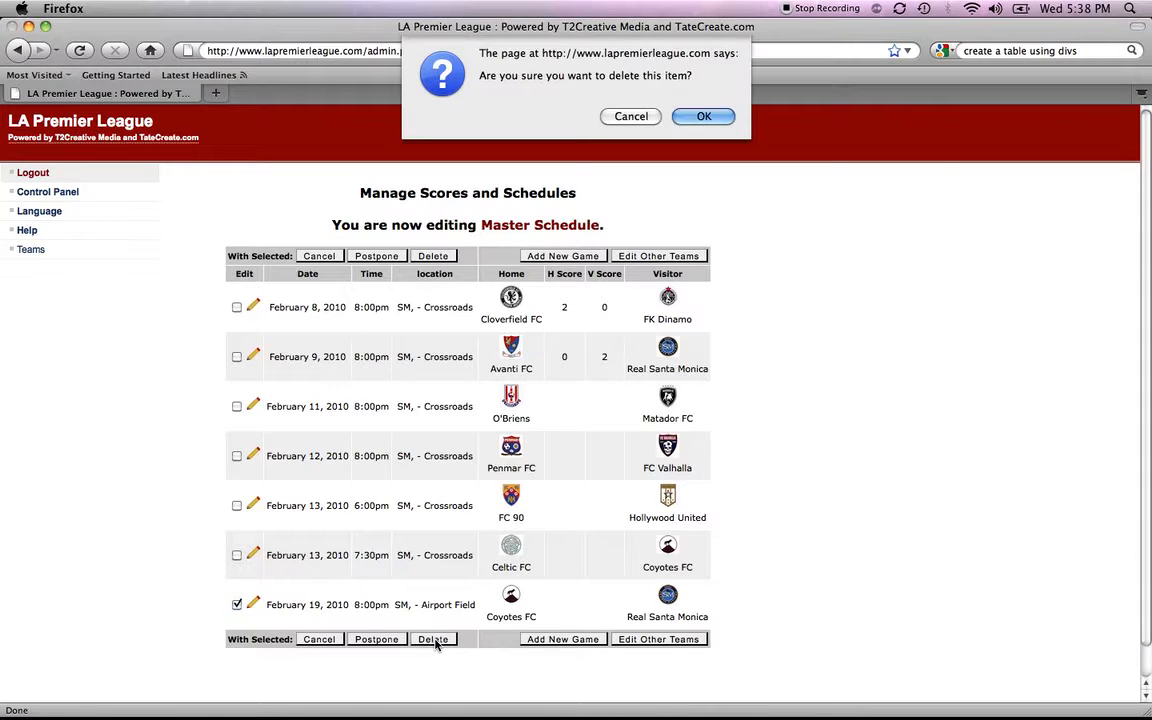
pyautogui.click(705, 117)
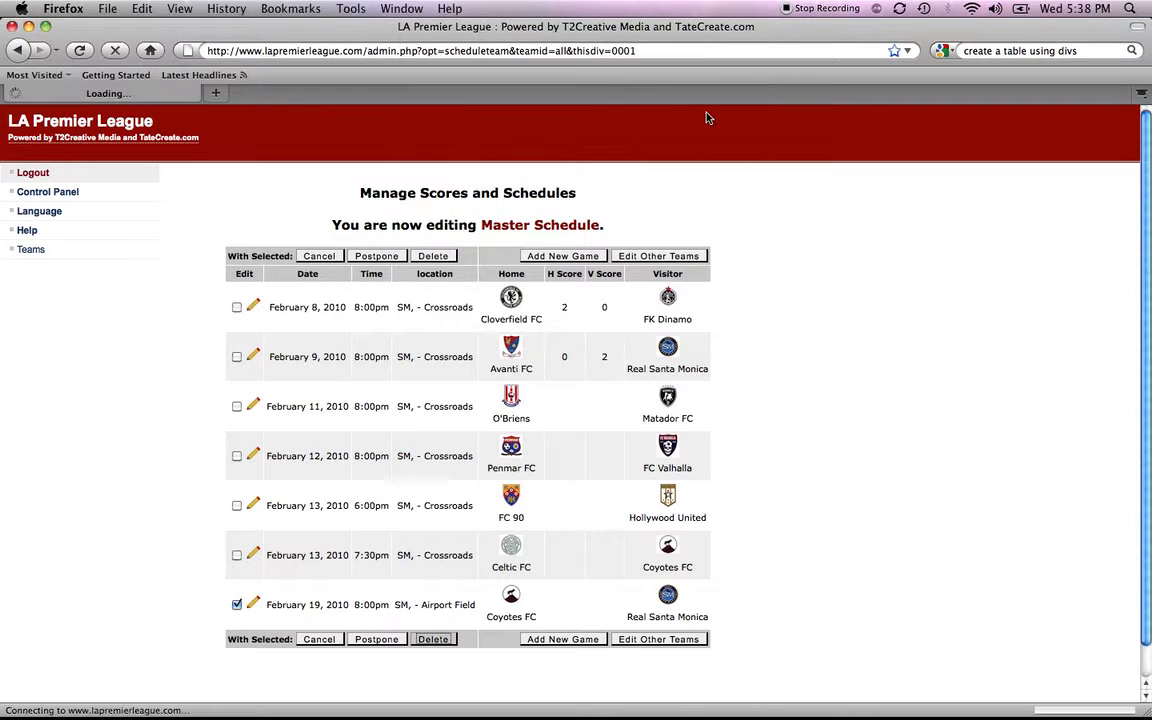